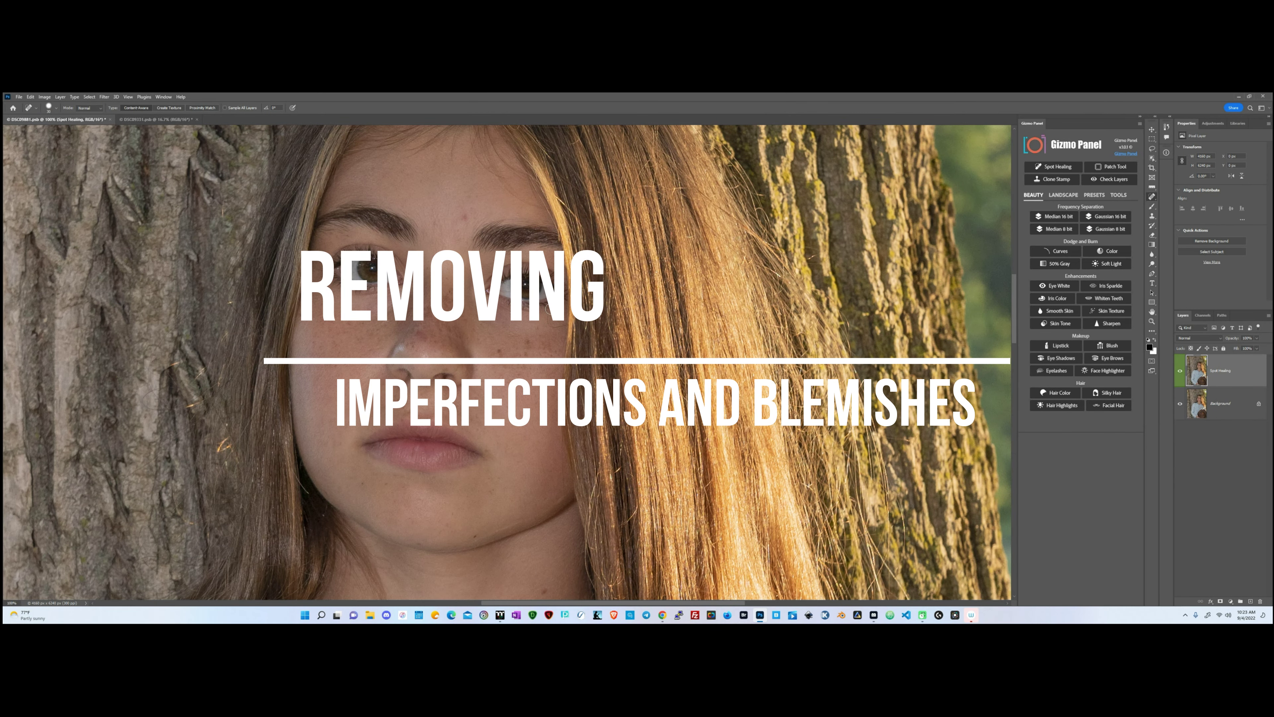
Heal the red cheek blemish and stray orange hair specks beside the face
click(548, 311)
scroll(603, 426, up, 5)
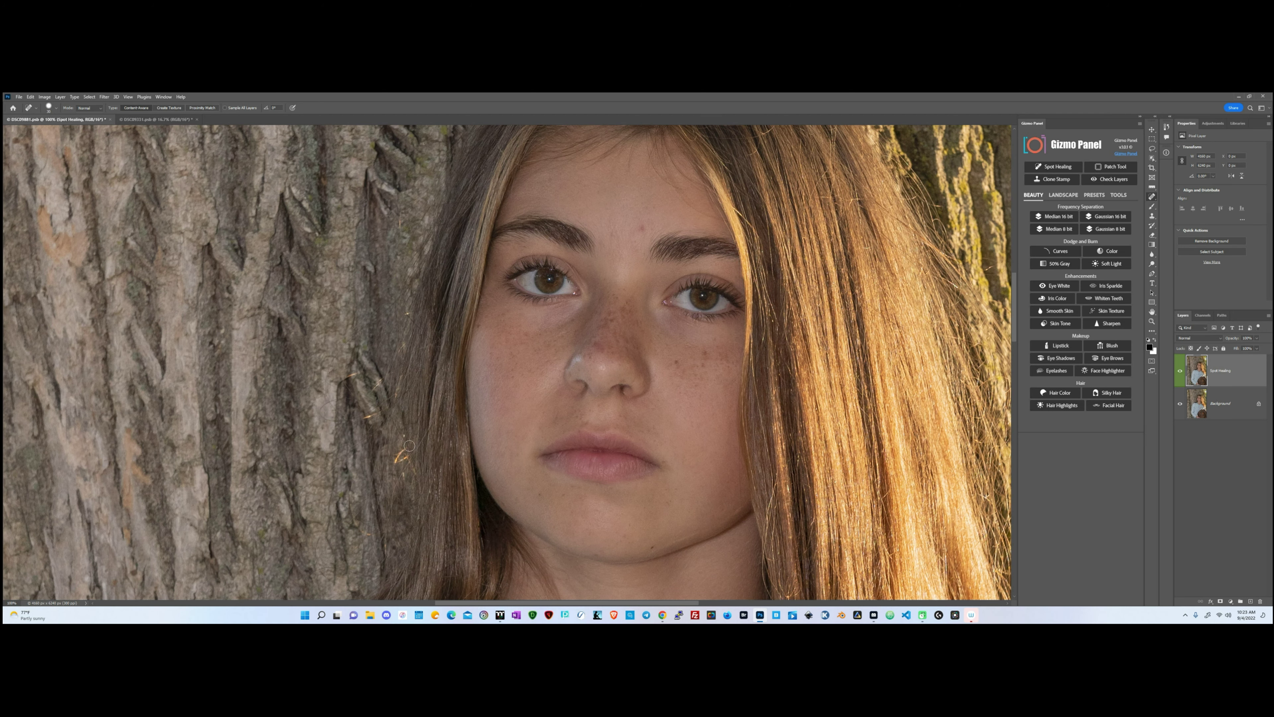
drag(409, 446, 398, 460)
mouse_move(414, 478)
mouse_down()
mouse_move(407, 455)
mouse_move(321, 483)
mouse_move(337, 463)
mouse_up()
Add a Patch Tool layer and patch the chin crease with nearby clean skin
click(1111, 166)
drag(471, 348, 483, 373)
key(ctrl+plus)
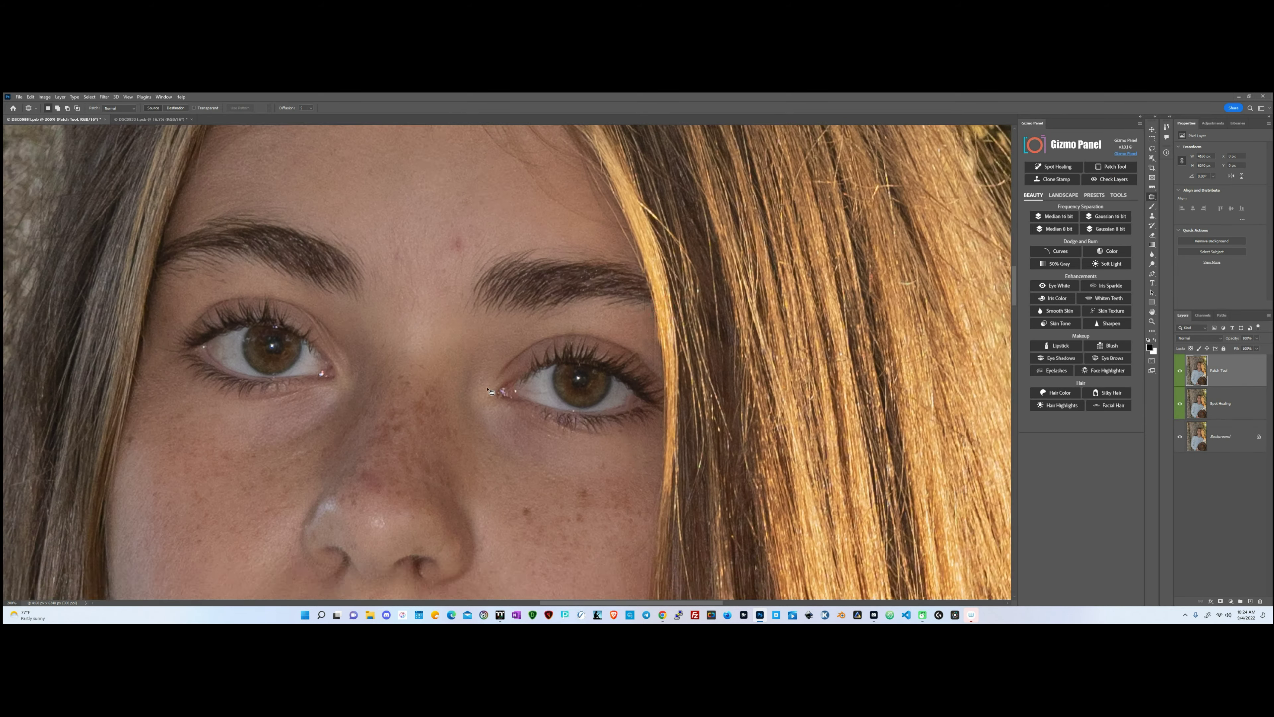
drag(407, 248, 457, 284)
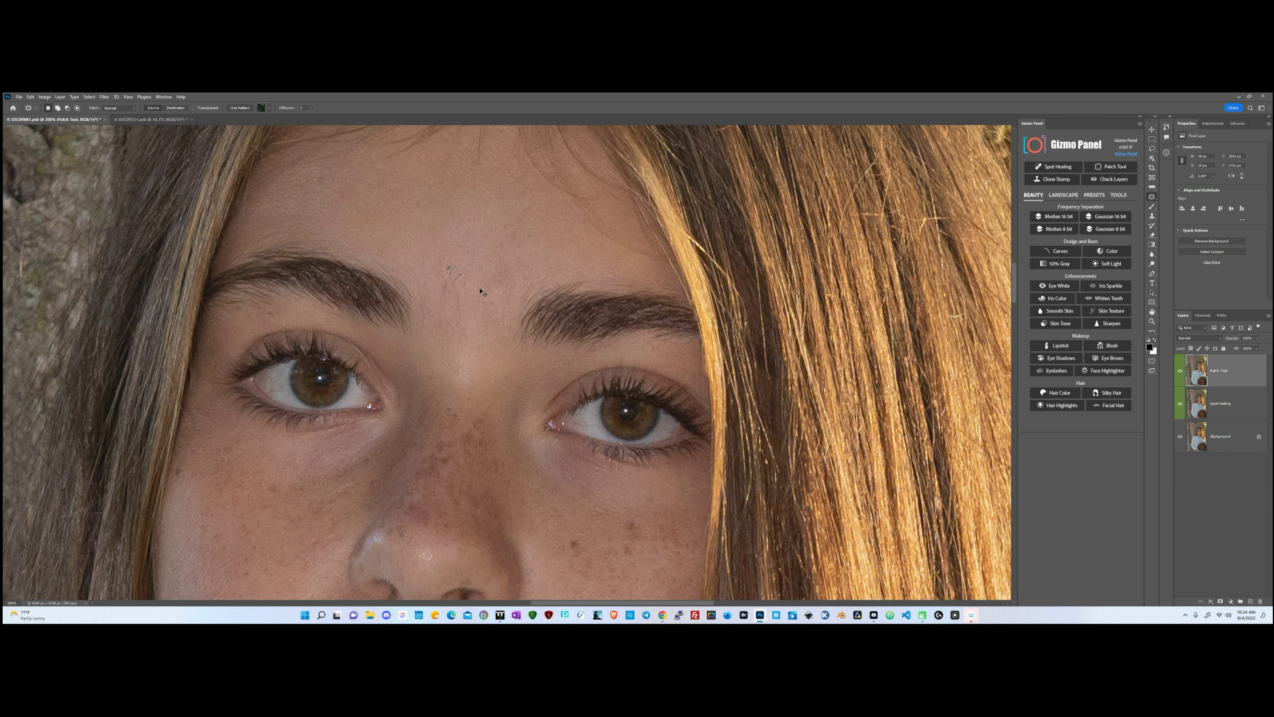
key(ctrl+minus)
scroll(472, 287, down, 2)
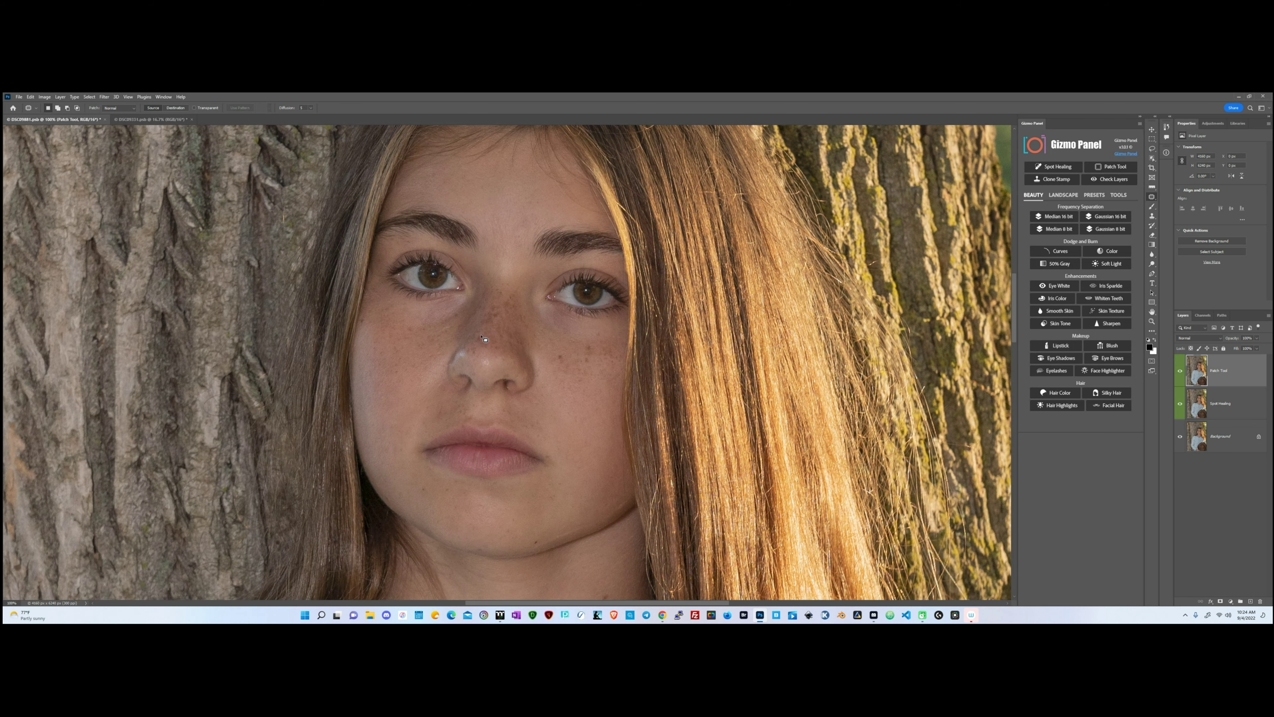
scroll(487, 346, down, 3)
drag(481, 402, 500, 400)
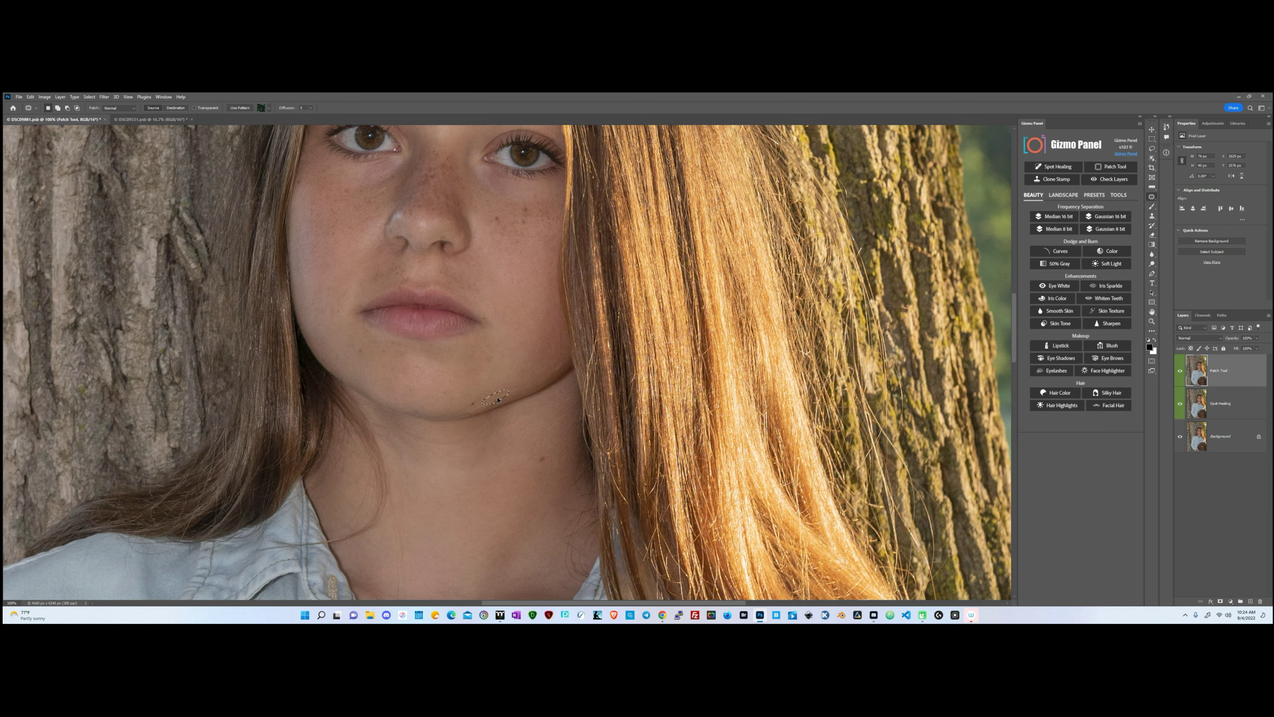
mouse_move(503, 403)
mouse_down()
mouse_move(451, 421)
mouse_move(509, 401)
mouse_up()
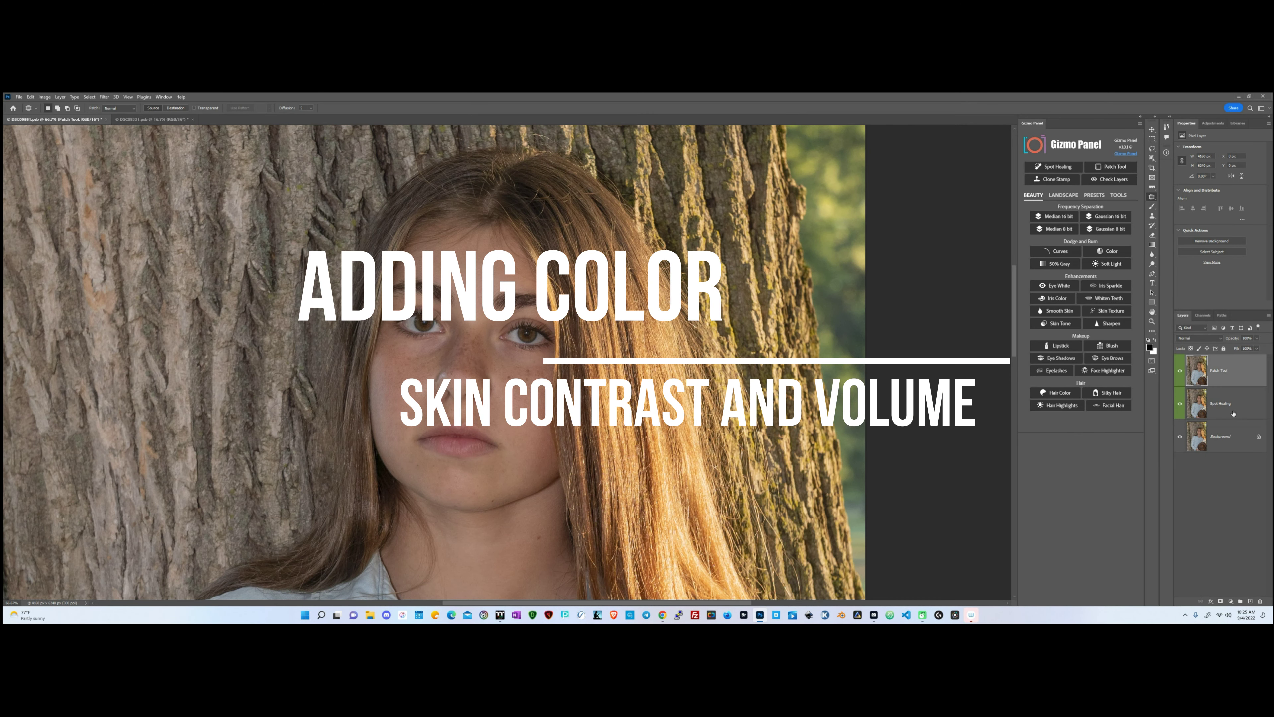
Name the retouch group 'Clean' and add the Skin Tone and volume layers
text(ean)
key(Return)
click(1054, 322)
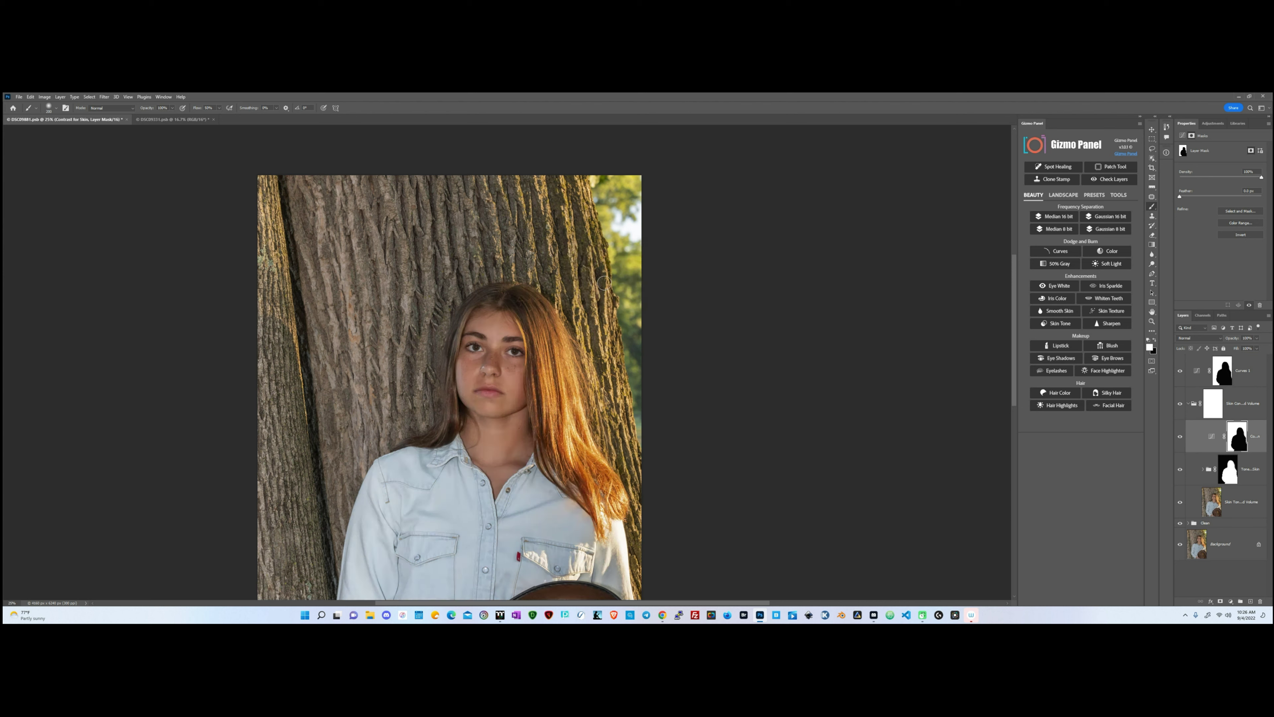
Add a Color Balance layer with Highlights pushed toward yellow (Yellow–Blue -24)
click(1231, 601)
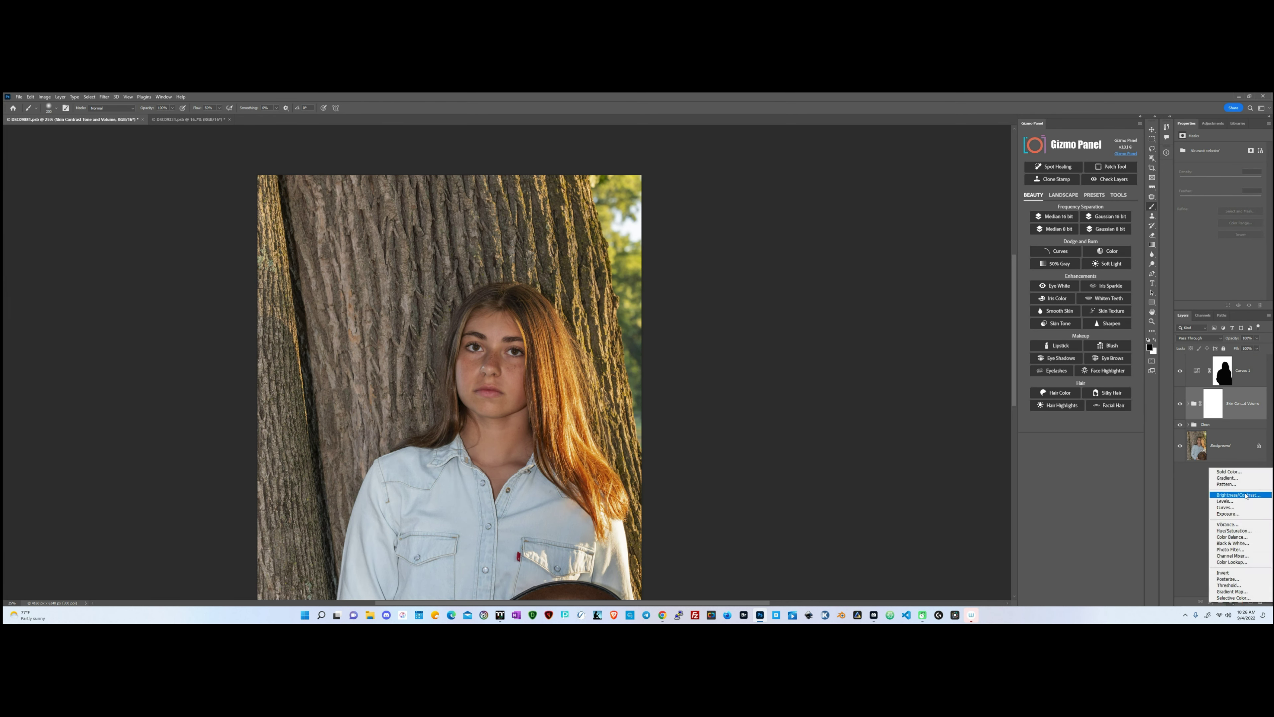
click(1232, 537)
click(1225, 148)
click(1214, 155)
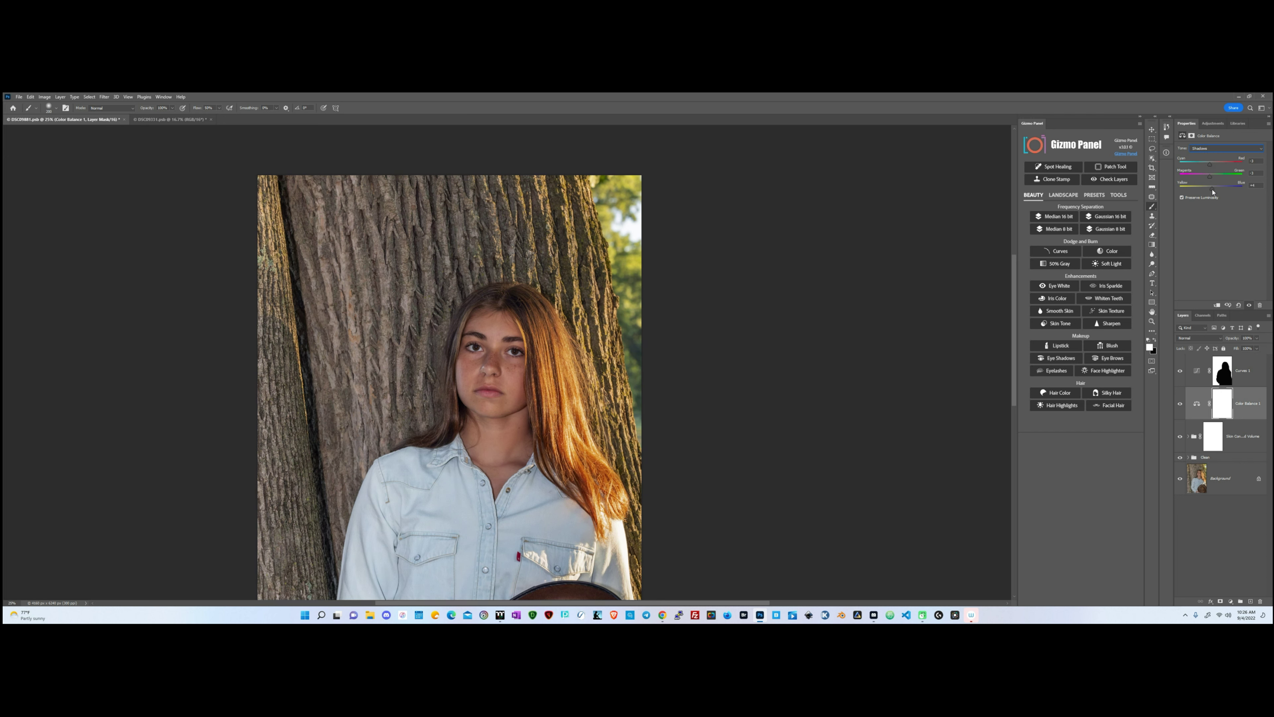
key(Down)
key(Down)
mouse_move(1221, 190)
mouse_down()
mouse_move(1203, 194)
mouse_move(1208, 164)
mouse_up()
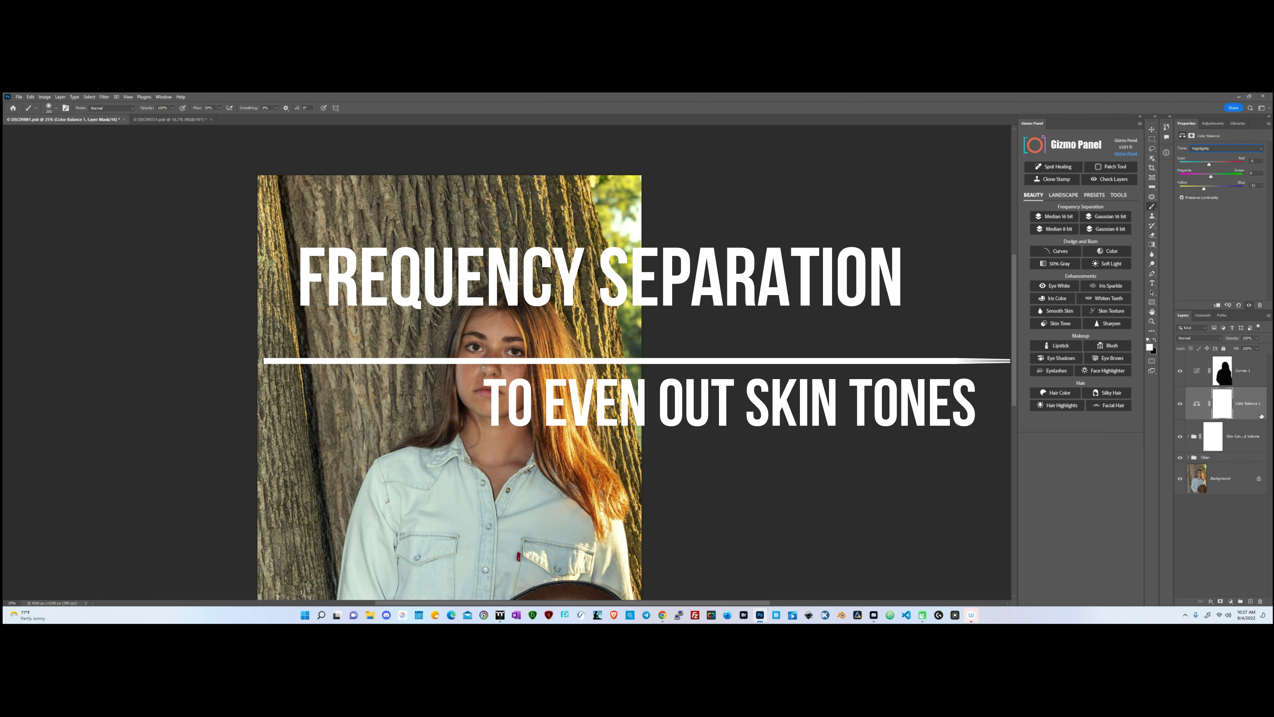
Group Curves 1, Color Balance 1 and Skin into a group named 'Color'
shift+click(1235, 370)
shift+click(1234, 436)
key(ctrl+g)
double_click(1208, 358)
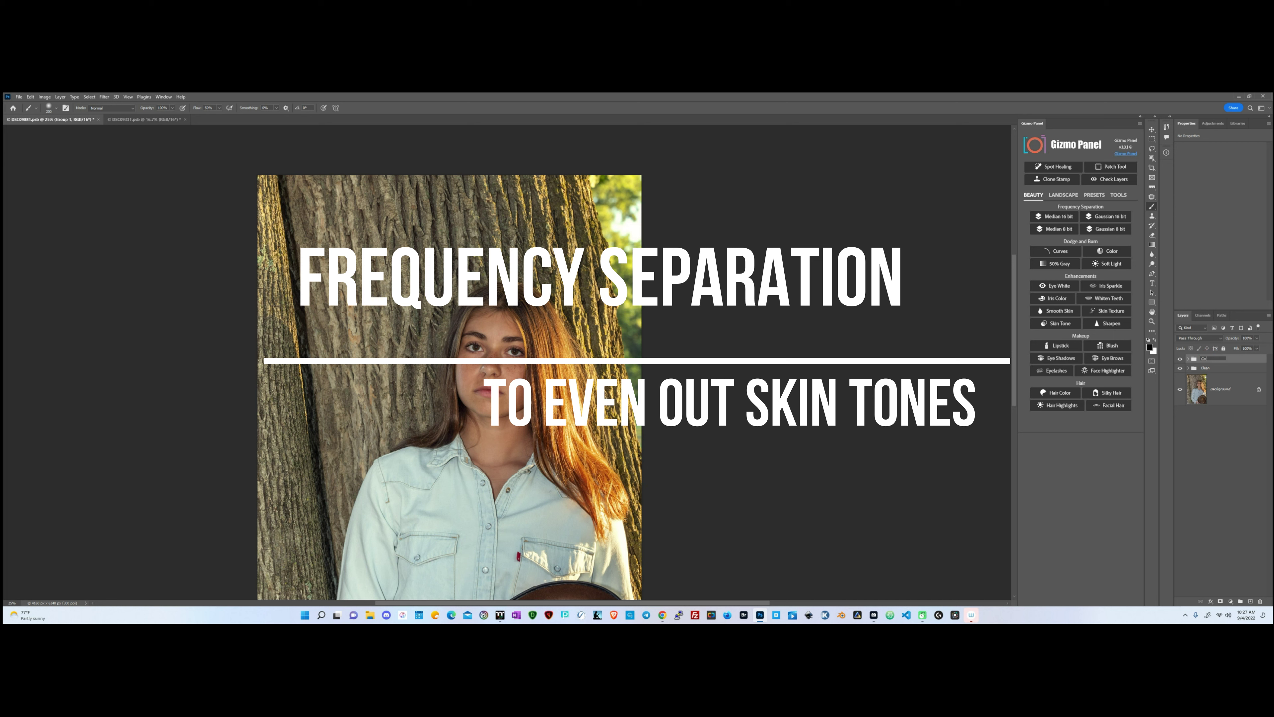
key(Return)
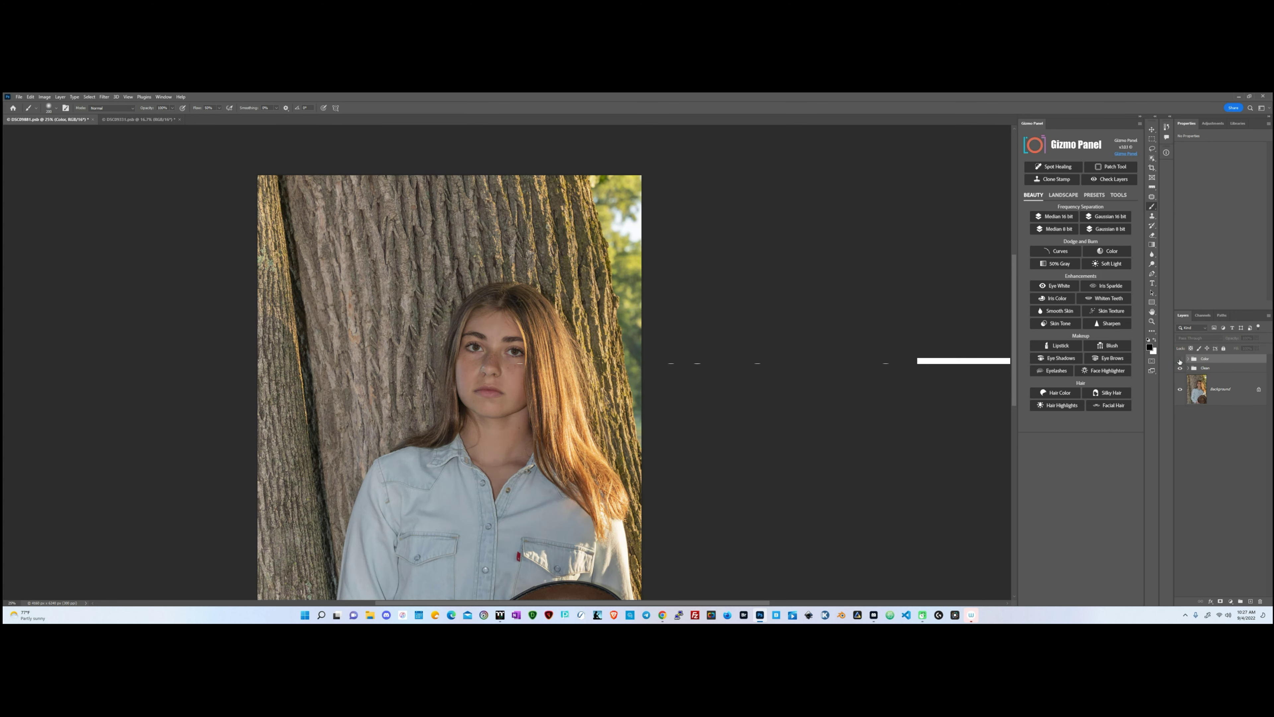
Run Gaussian 16 bit frequency separation with a 4.5 blur radius
key(ctrl+minus)
key(ctrl+minus)
key(ctrl+plus)
key(ctrl+plus)
key(ctrl+plus)
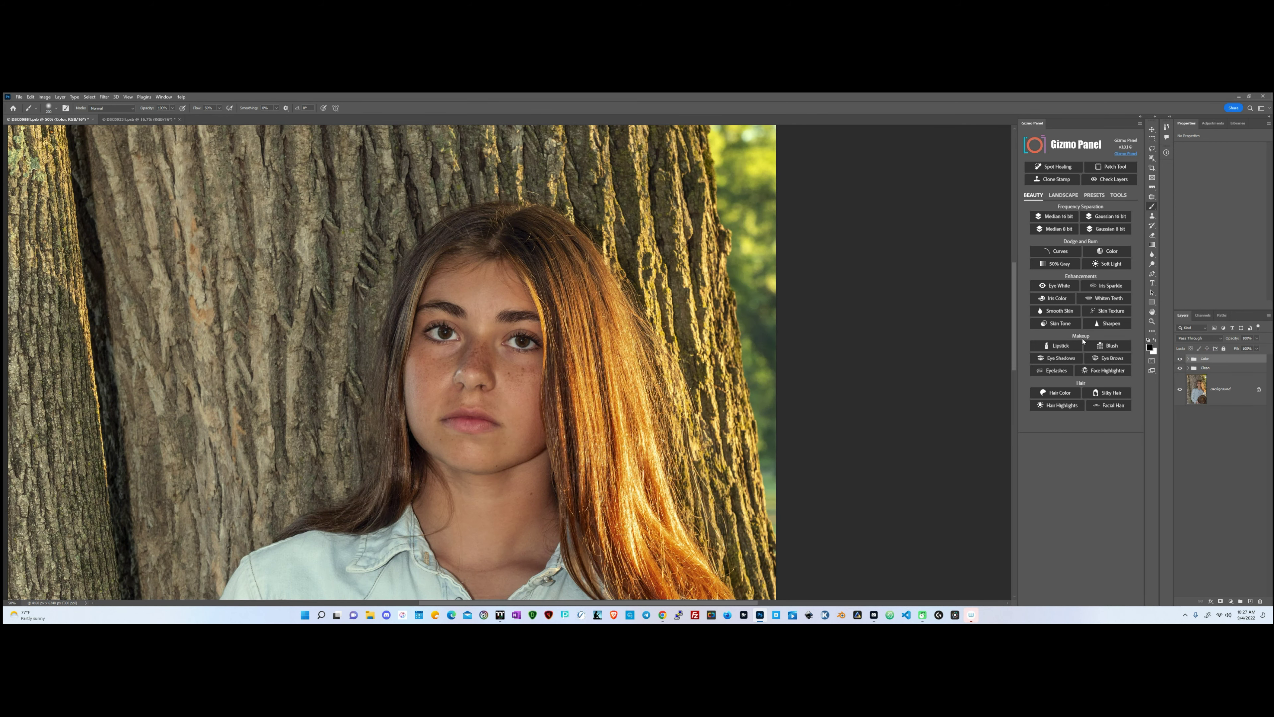
click(1115, 216)
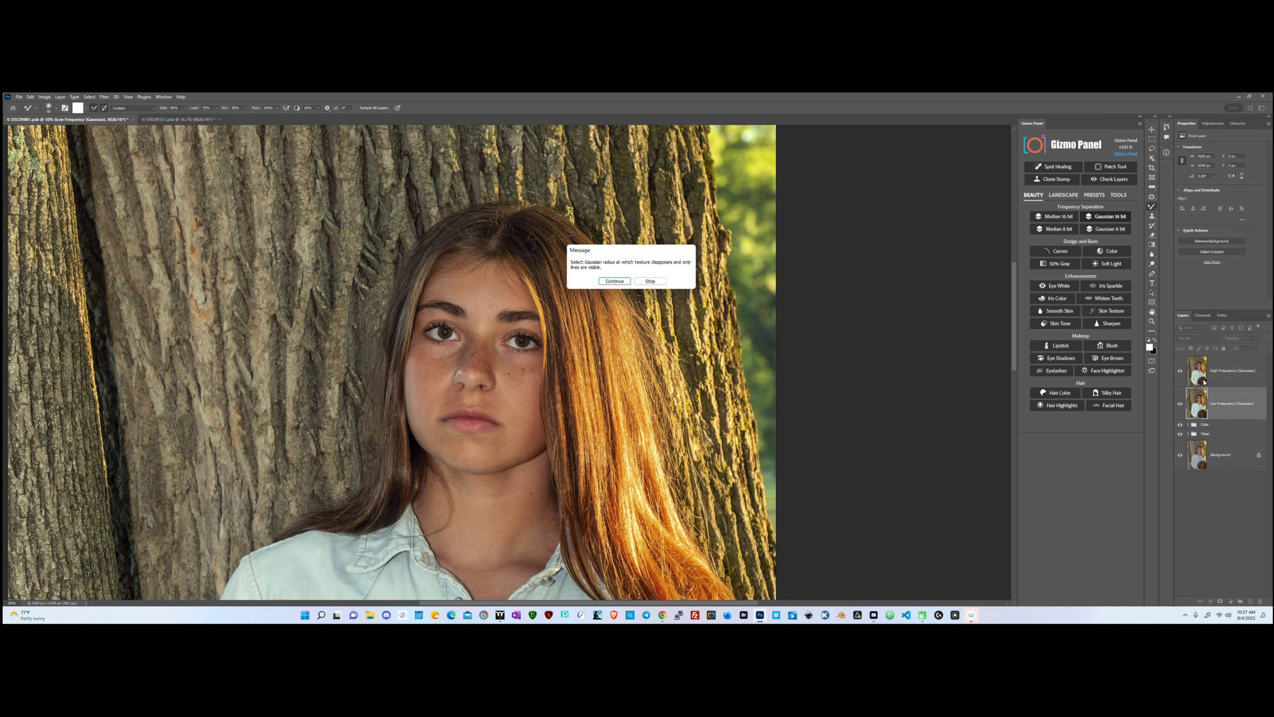
click(521, 342)
click(469, 374)
text(4.5)
key(Return)
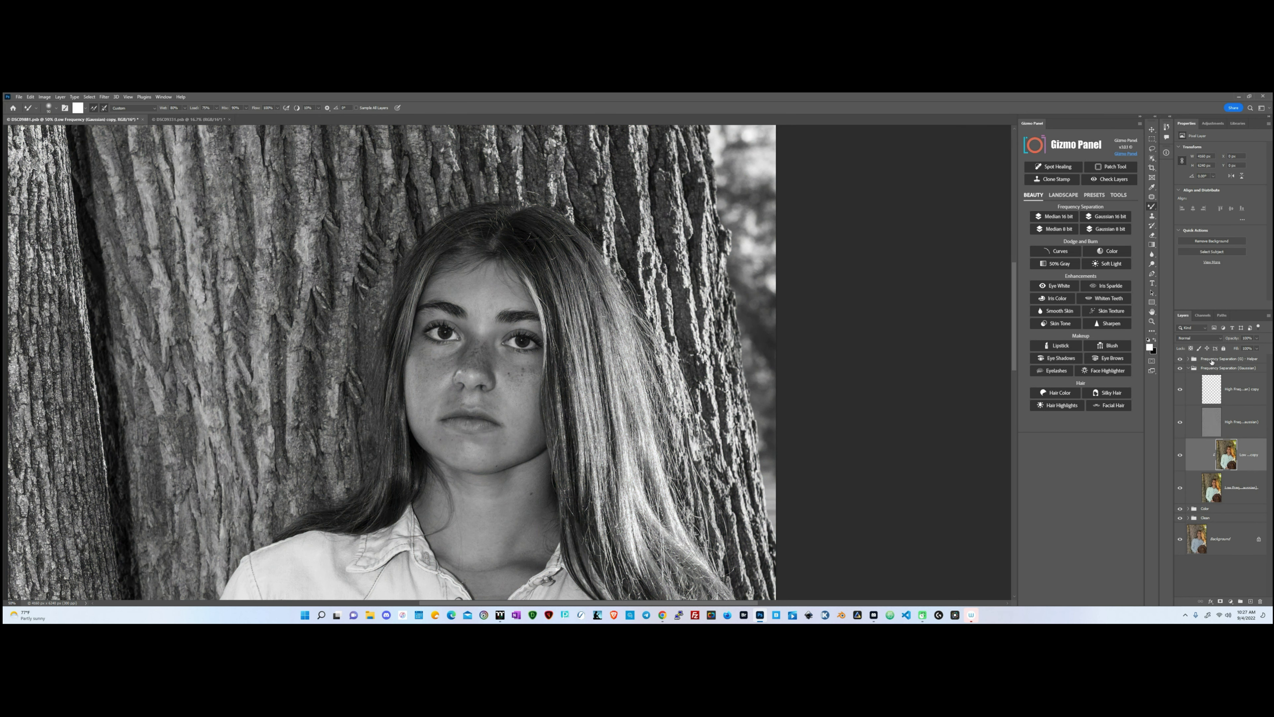
Blend the low-frequency skin with a Wet Mixer Brush, reload off, then hide the Helper group
click(1180, 422)
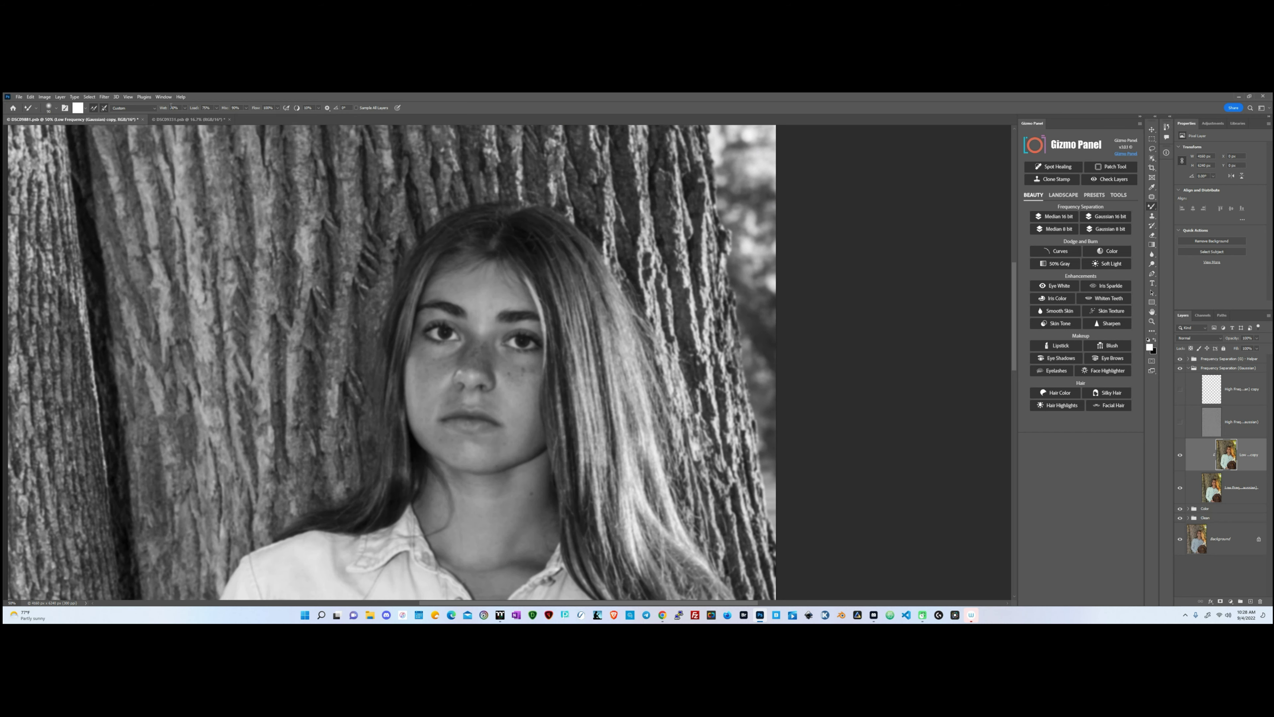
key(Return)
click(93, 109)
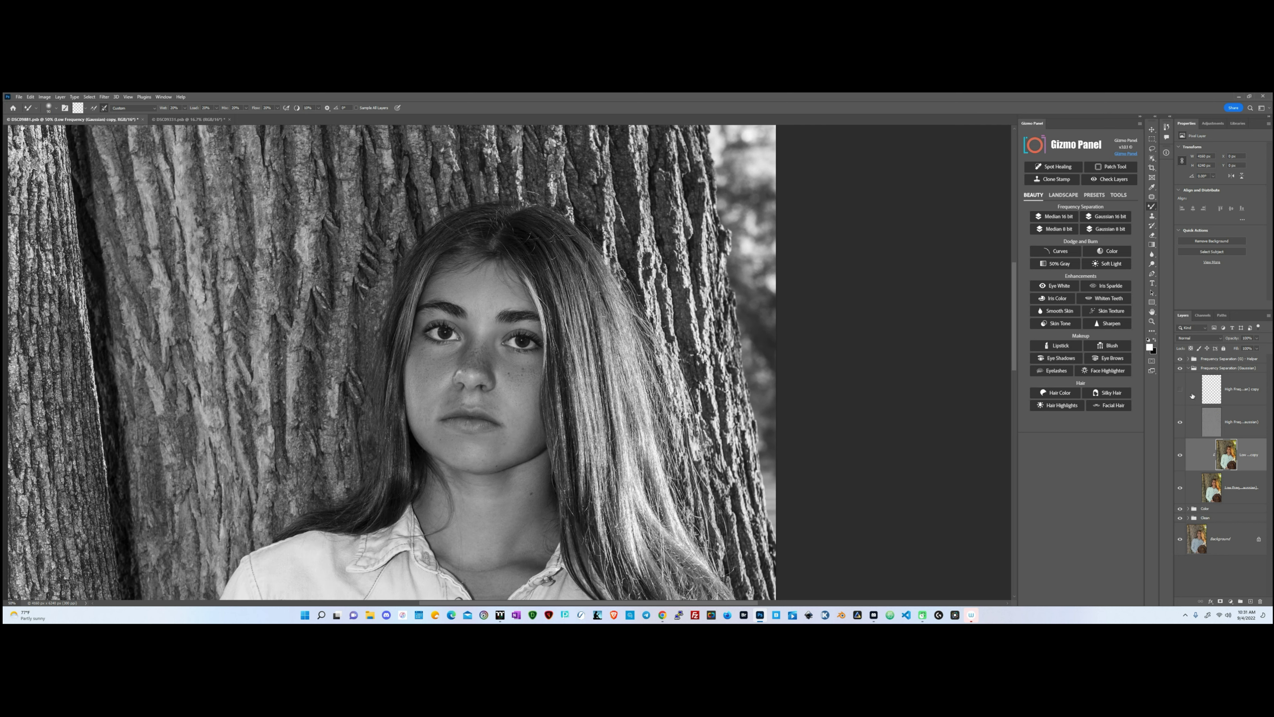
click(1180, 359)
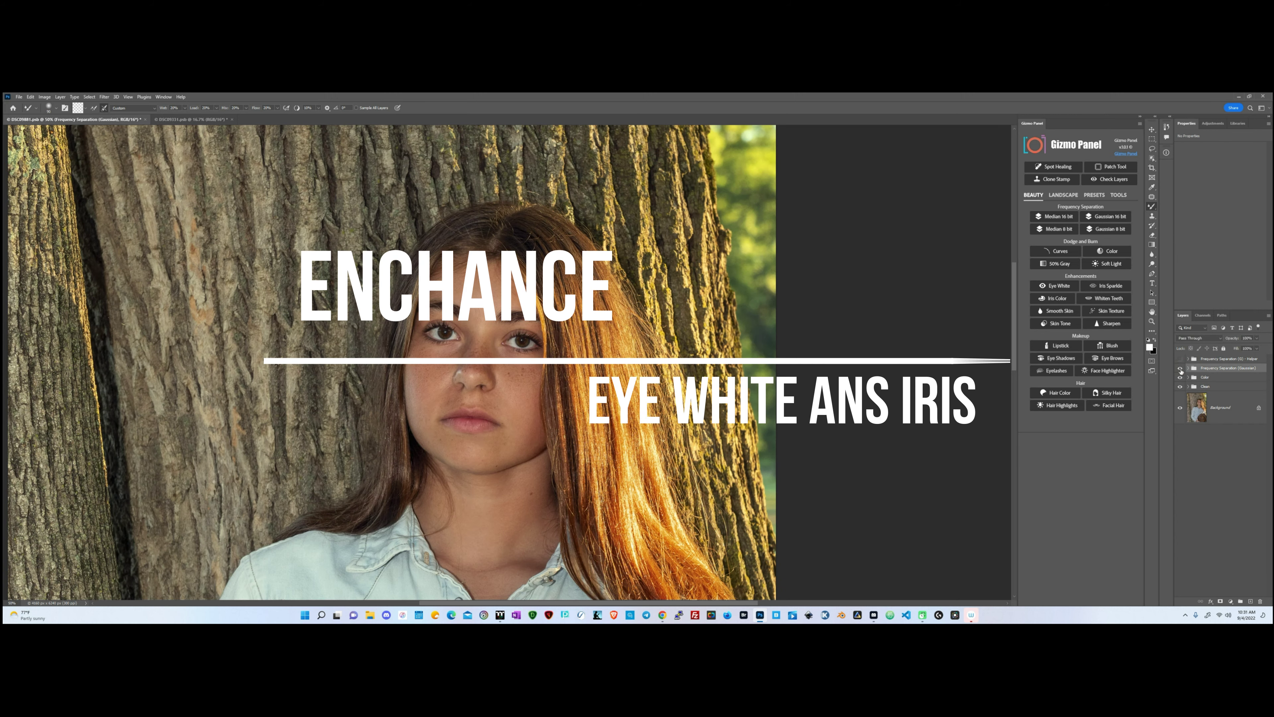
Delete the Frequency Separation Helper group
click(1229, 358)
key(Delete)
key(Return)
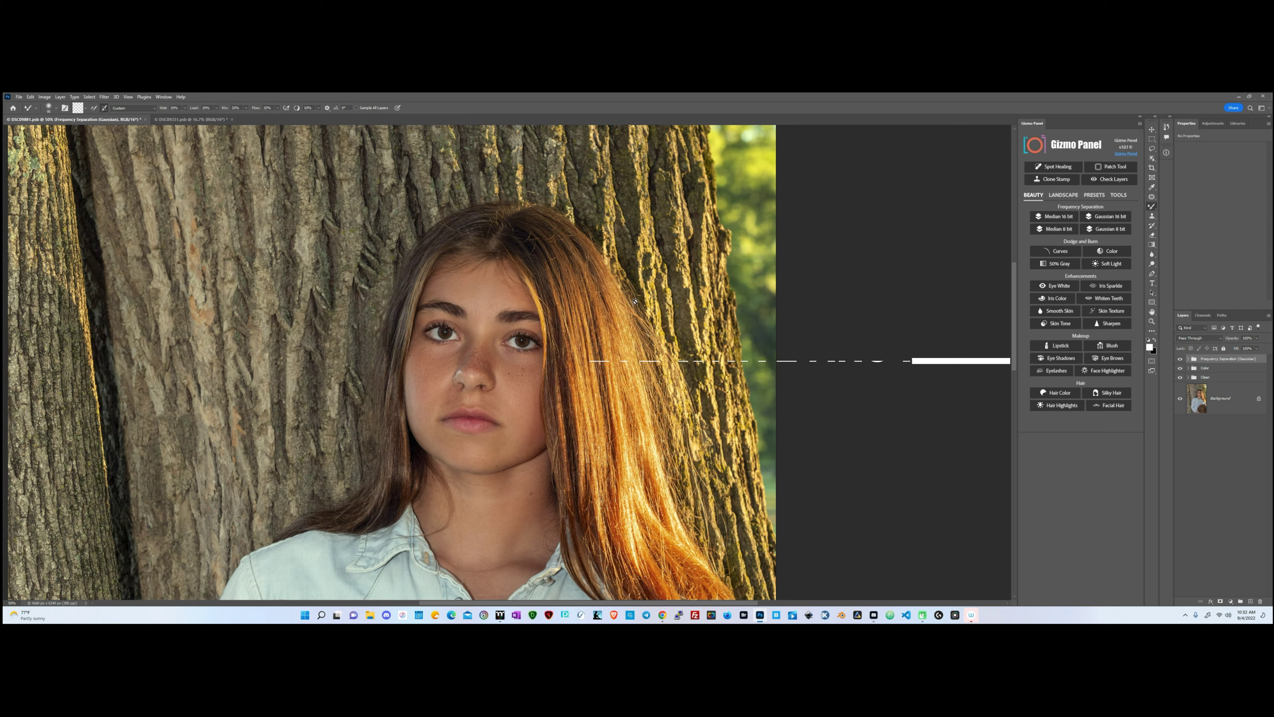
Paint the eye whites brighter on an Eye White layer and add an Iris Sparkle layer
key(ctrl+plus)
click(1057, 286)
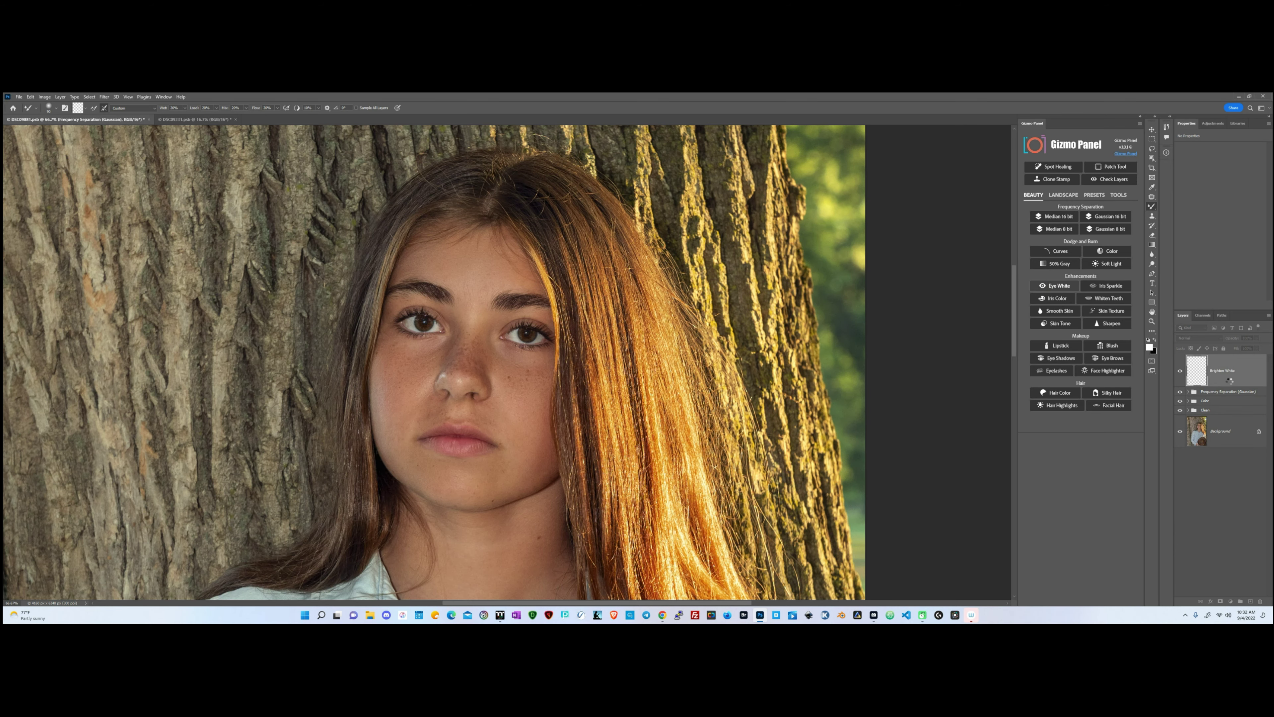
key(ctrl+plus)
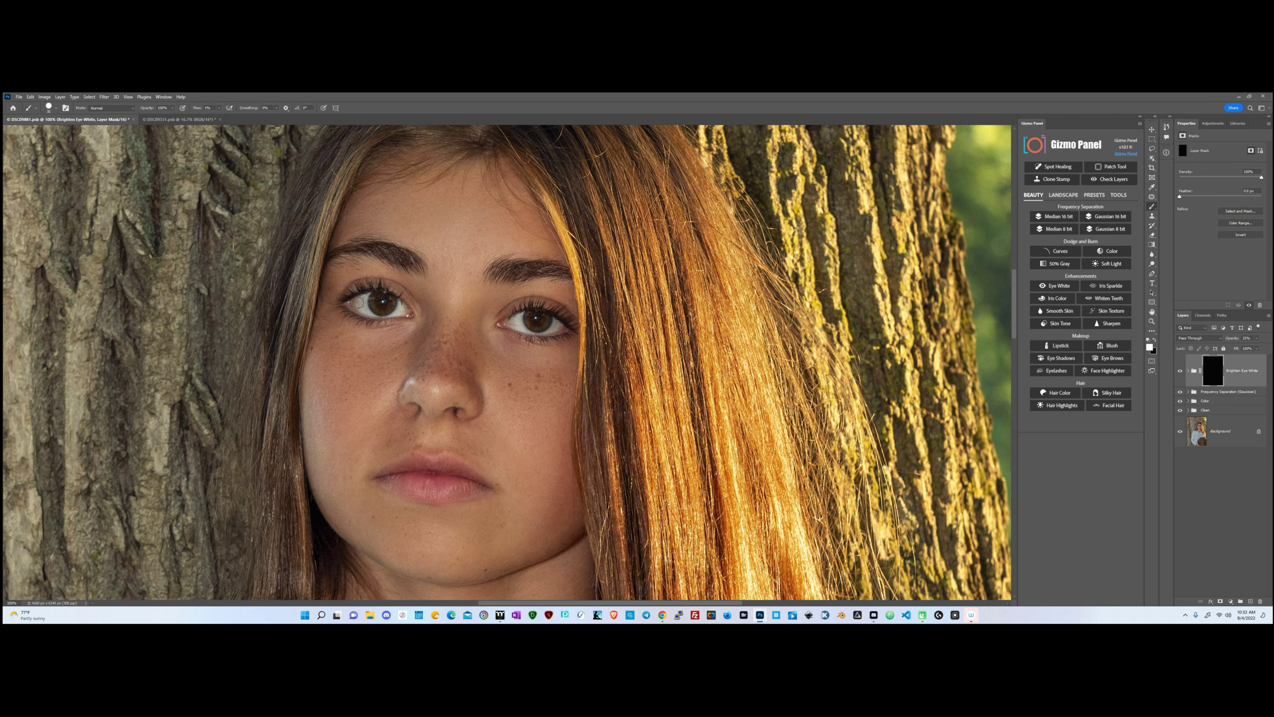
drag(517, 317, 509, 322)
click(1108, 286)
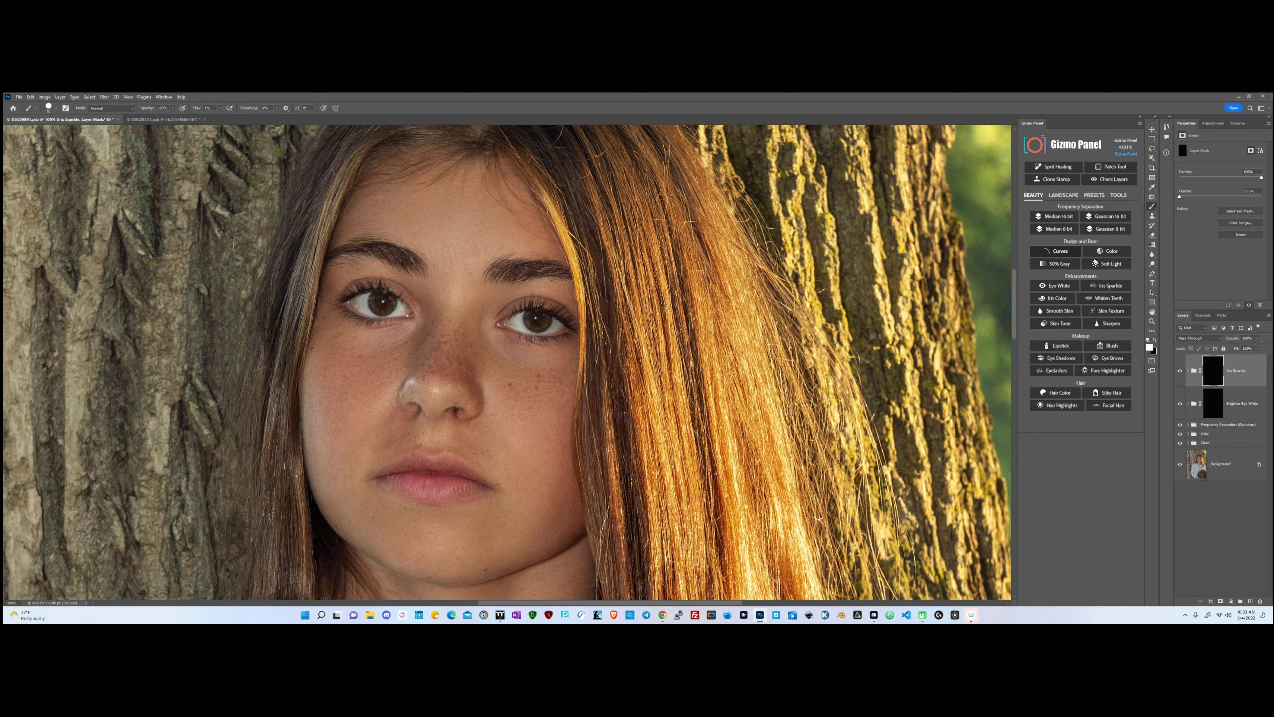
Add a 50% gray Dodge and Burn layer and burn shadows with a black brush
click(1055, 263)
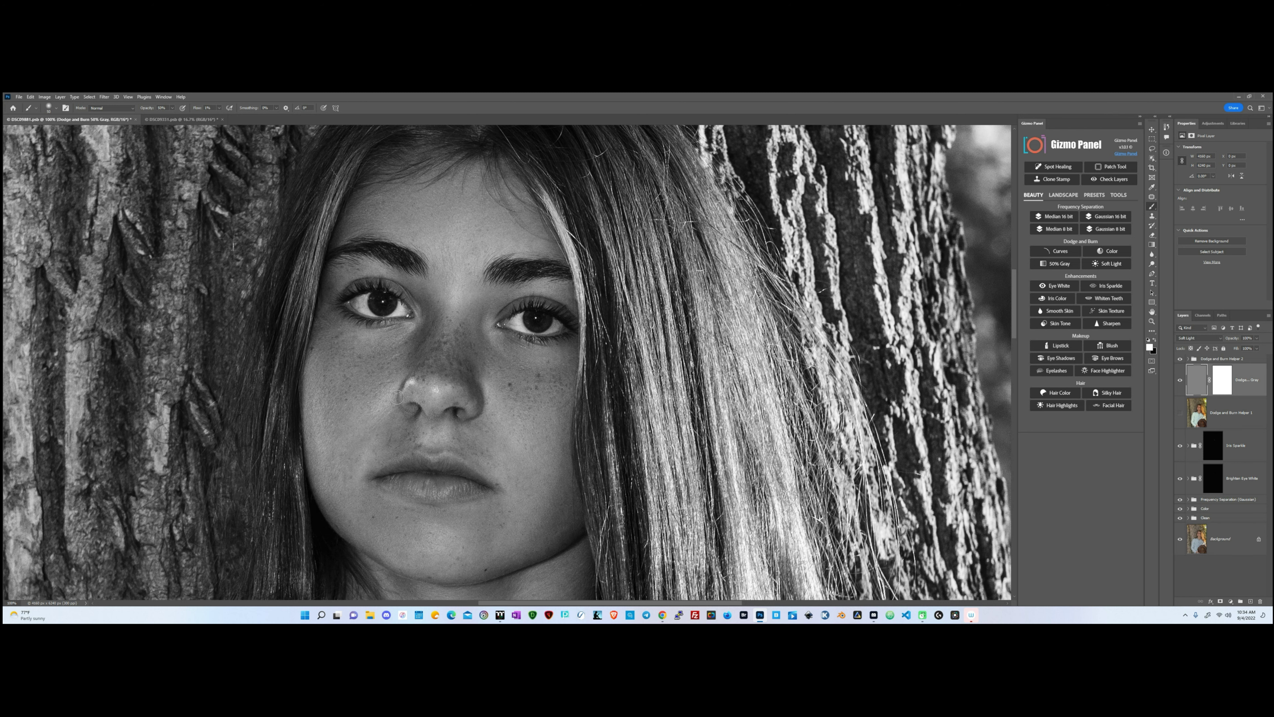
scroll(360, 332, right, 3)
key(x)
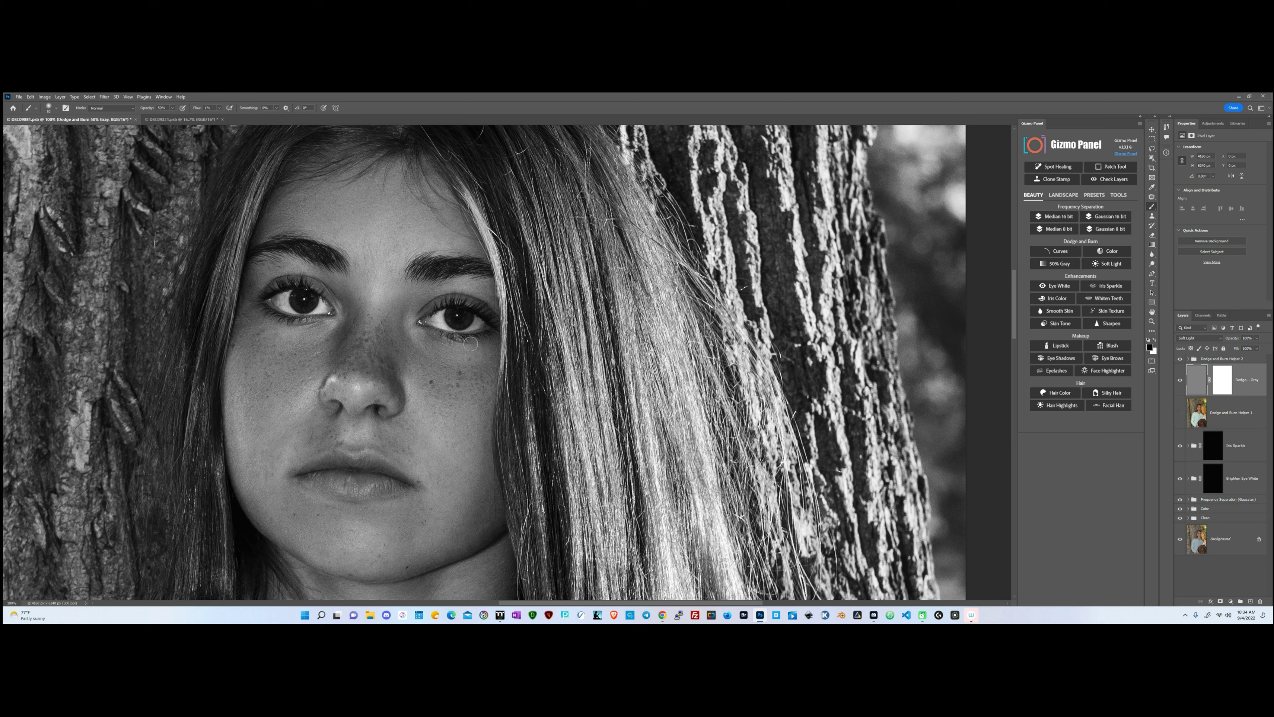
drag(456, 391, 463, 295)
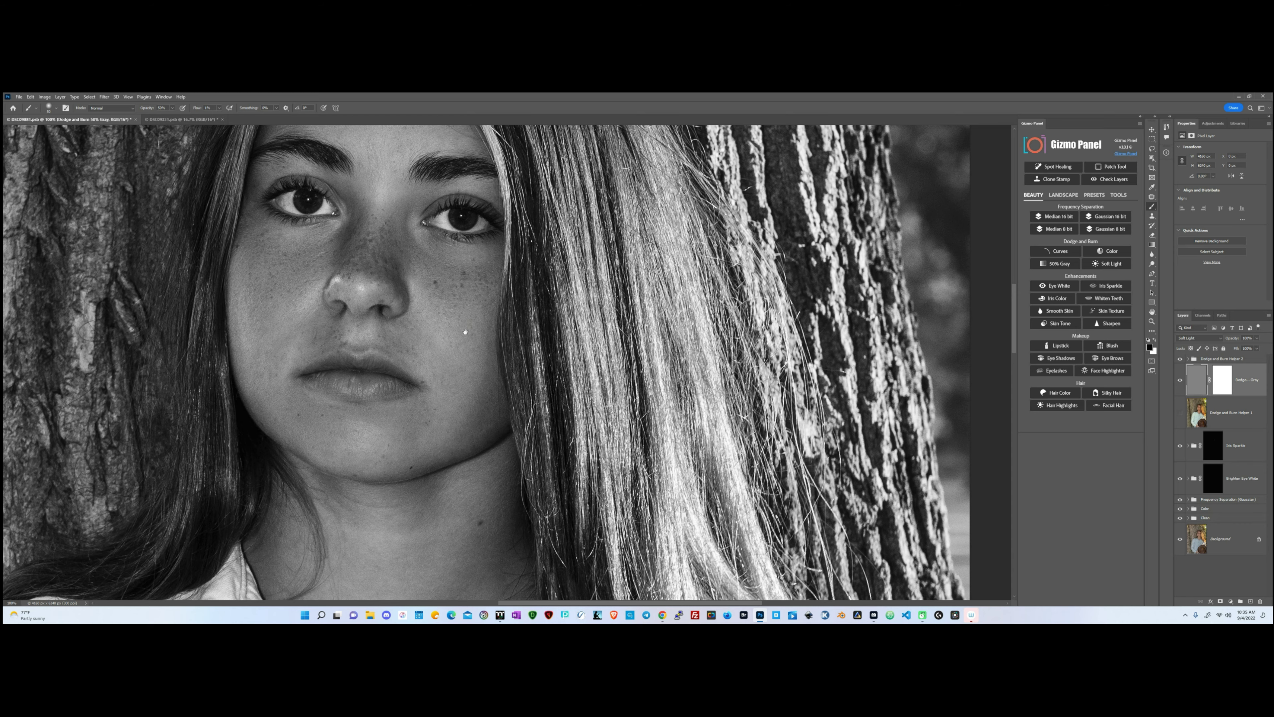
drag(459, 329, 455, 400)
Lighten the face and neck highlights with a soft white brush
key(x)
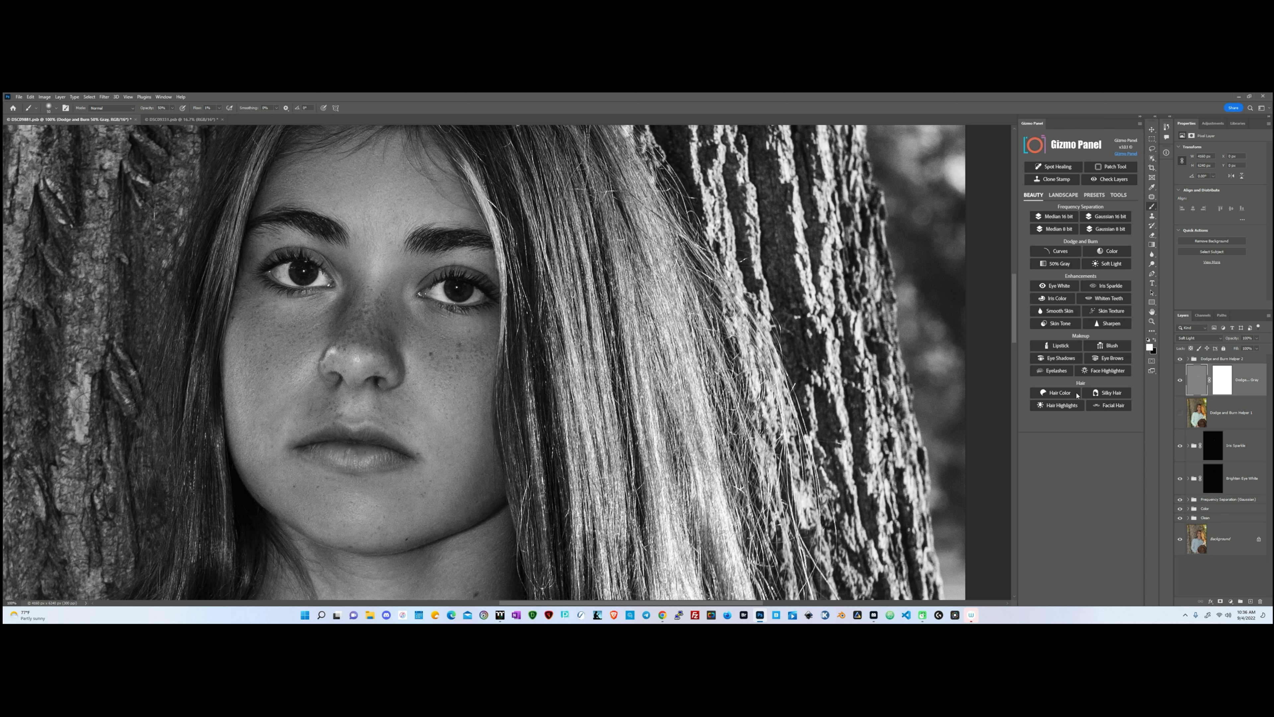
scroll(475, 380, up, 2)
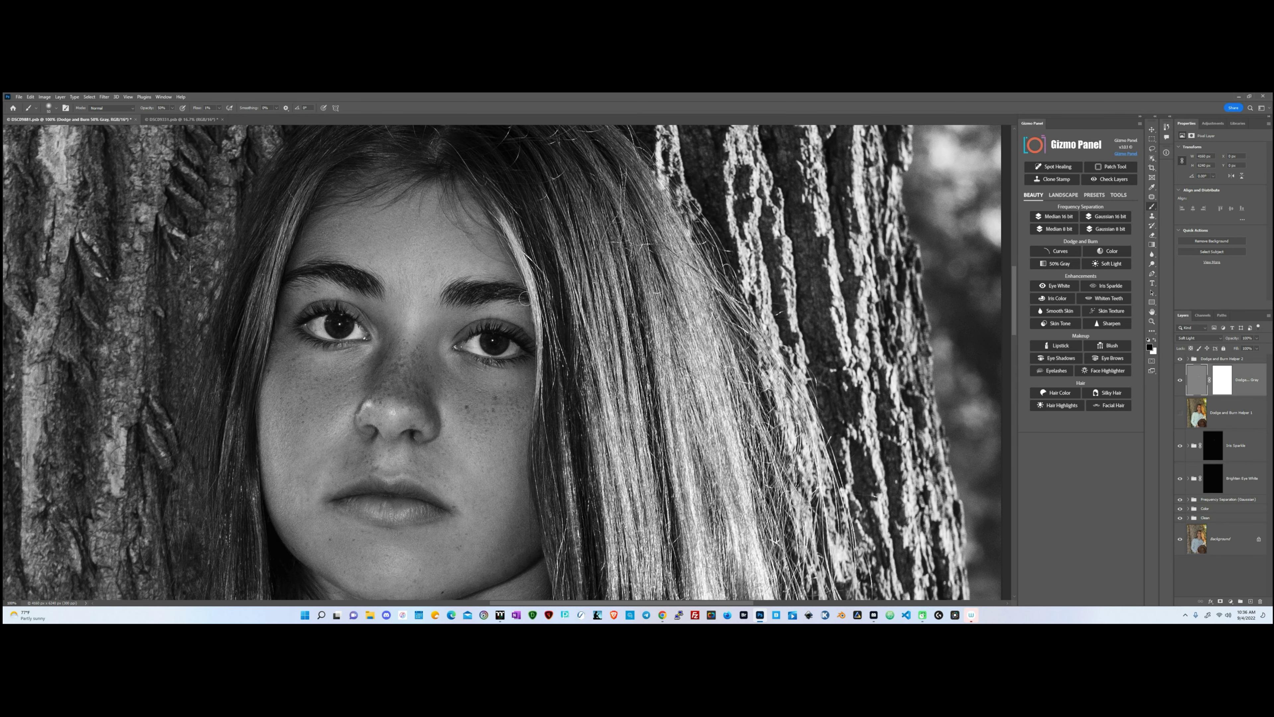
scroll(390, 460, down, 8)
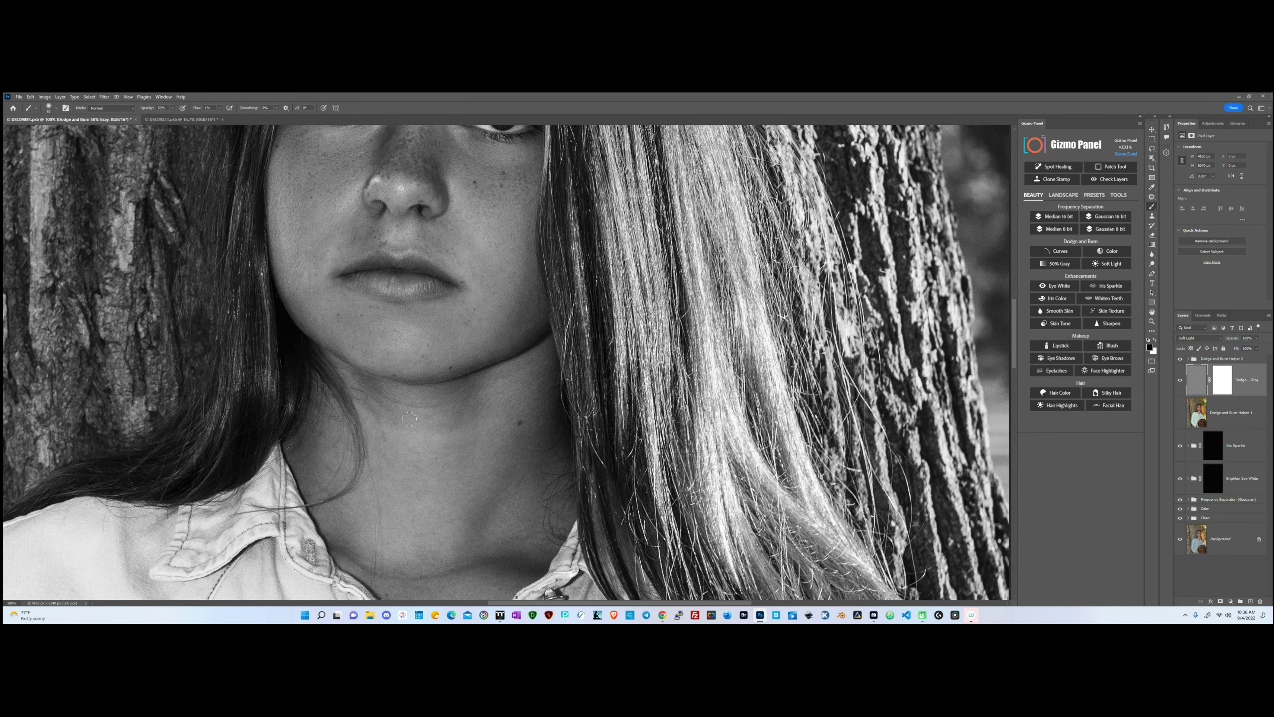
scroll(401, 502, down, 5)
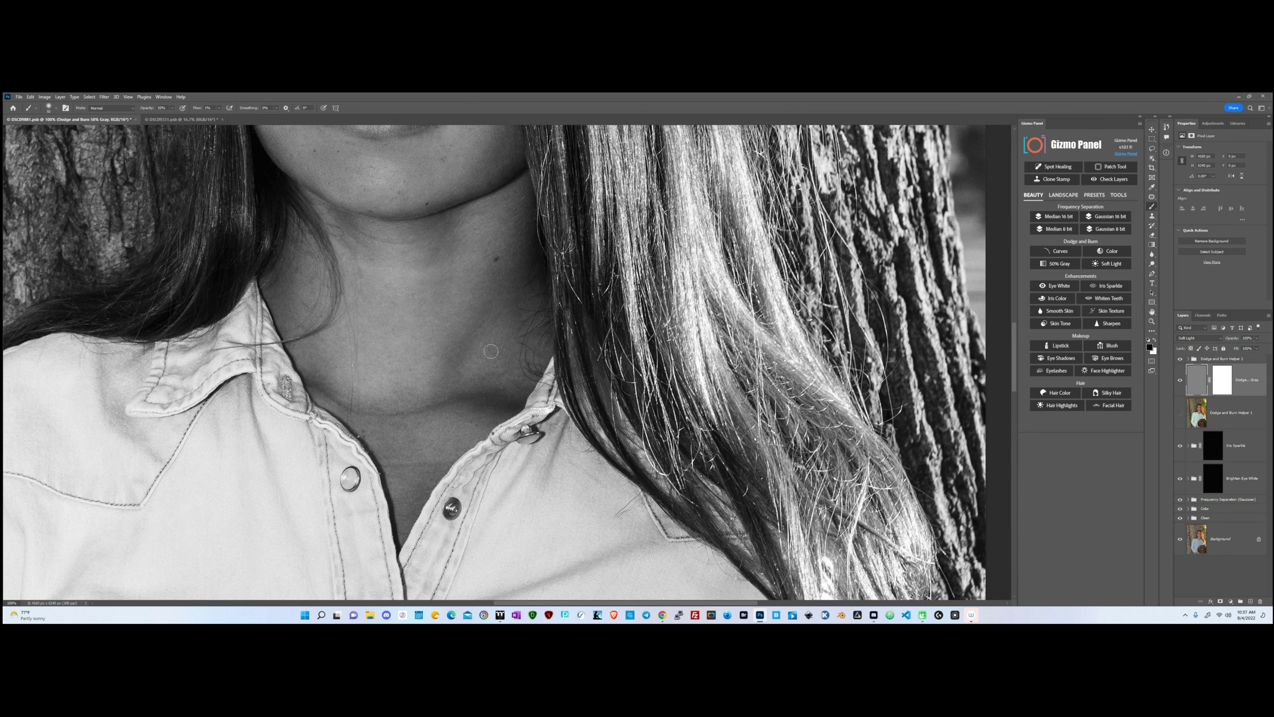
scroll(408, 467, up, 5)
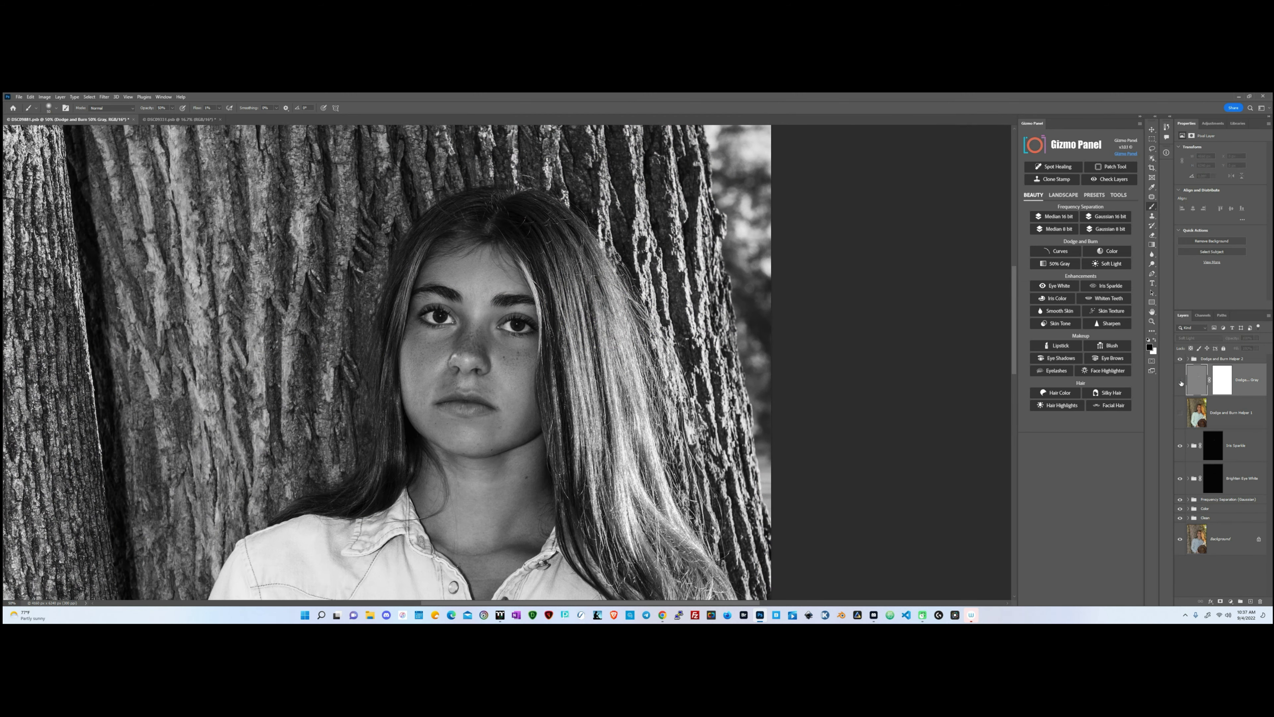
Hide the black-and-white helper and delete the Dodge and Burn Helper 2 group
click(1180, 381)
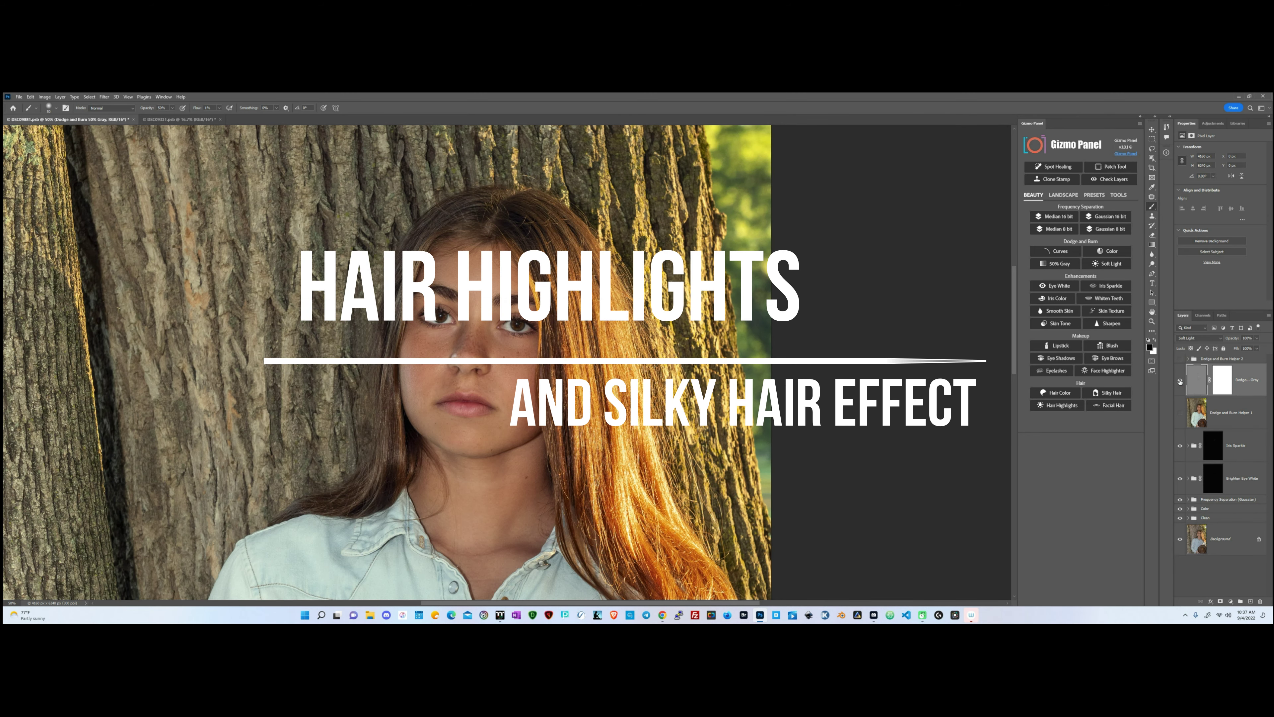
click(1224, 358)
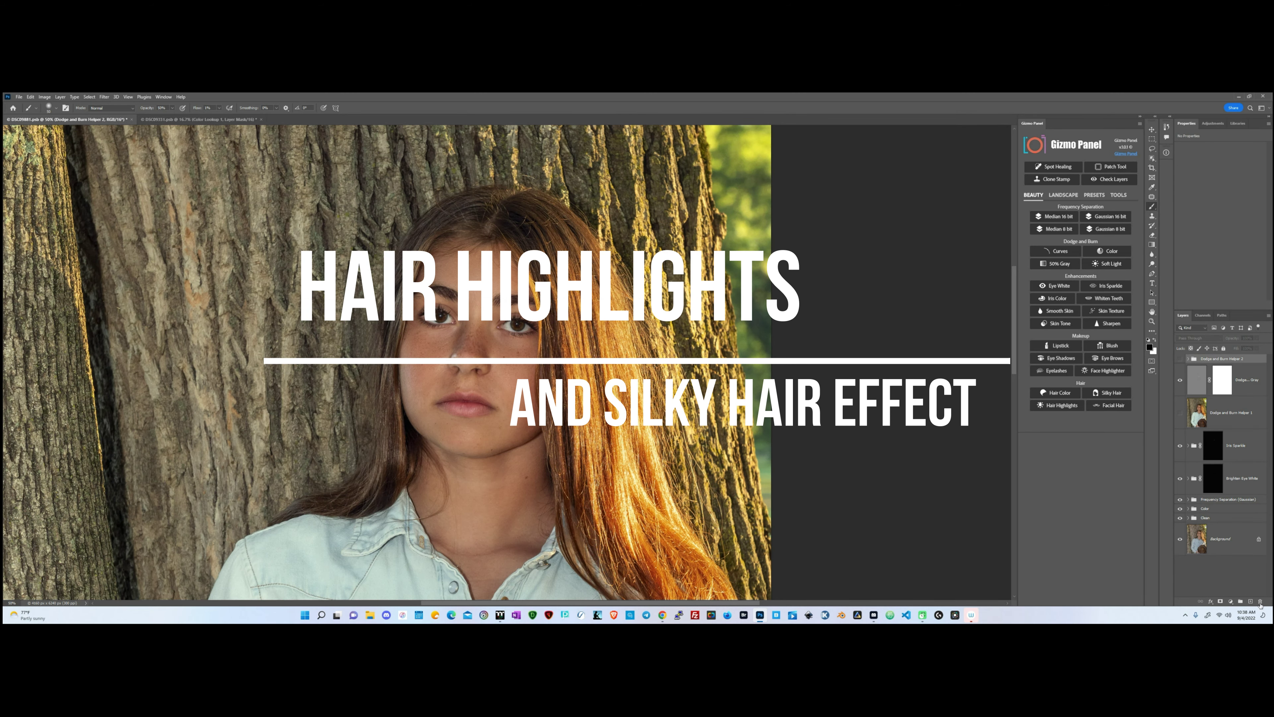
key(Delete)
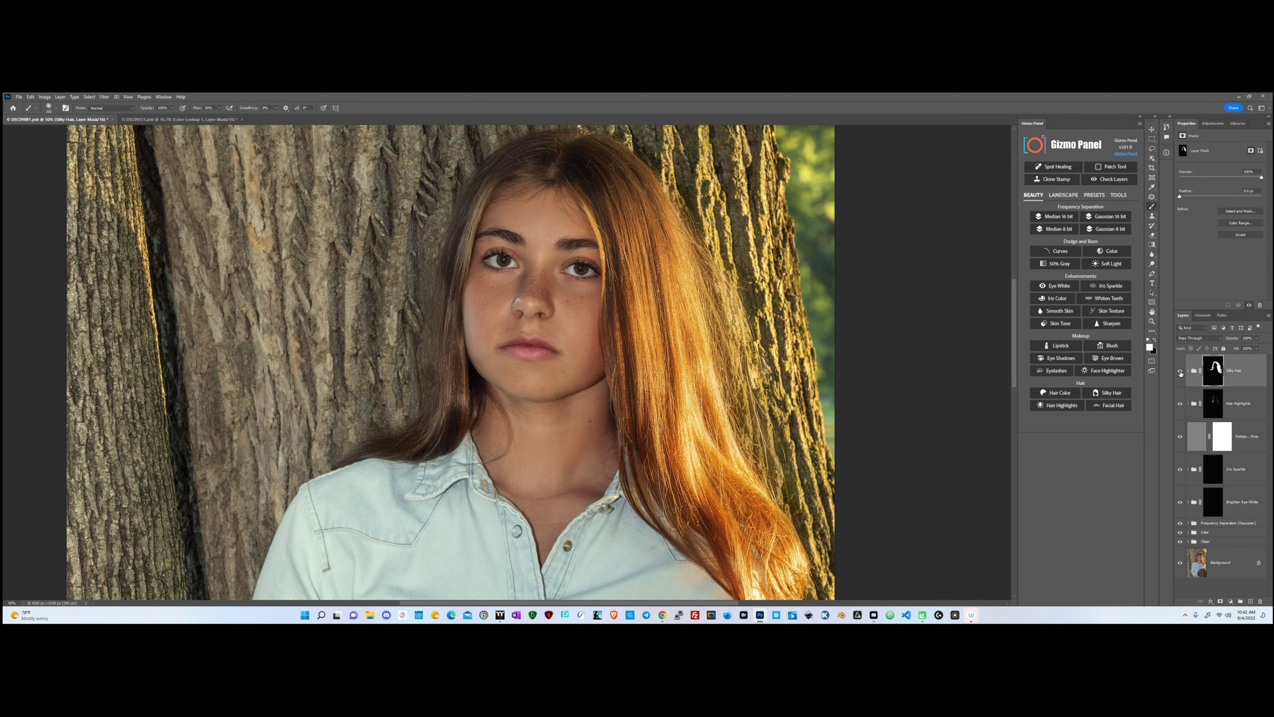
Compare the Silky Hair effect, then the full retouch against the original photo
click(1181, 371)
click(1180, 371)
key(ctrl+minus)
key(ctrl+minus)
alt+click(1181, 562)
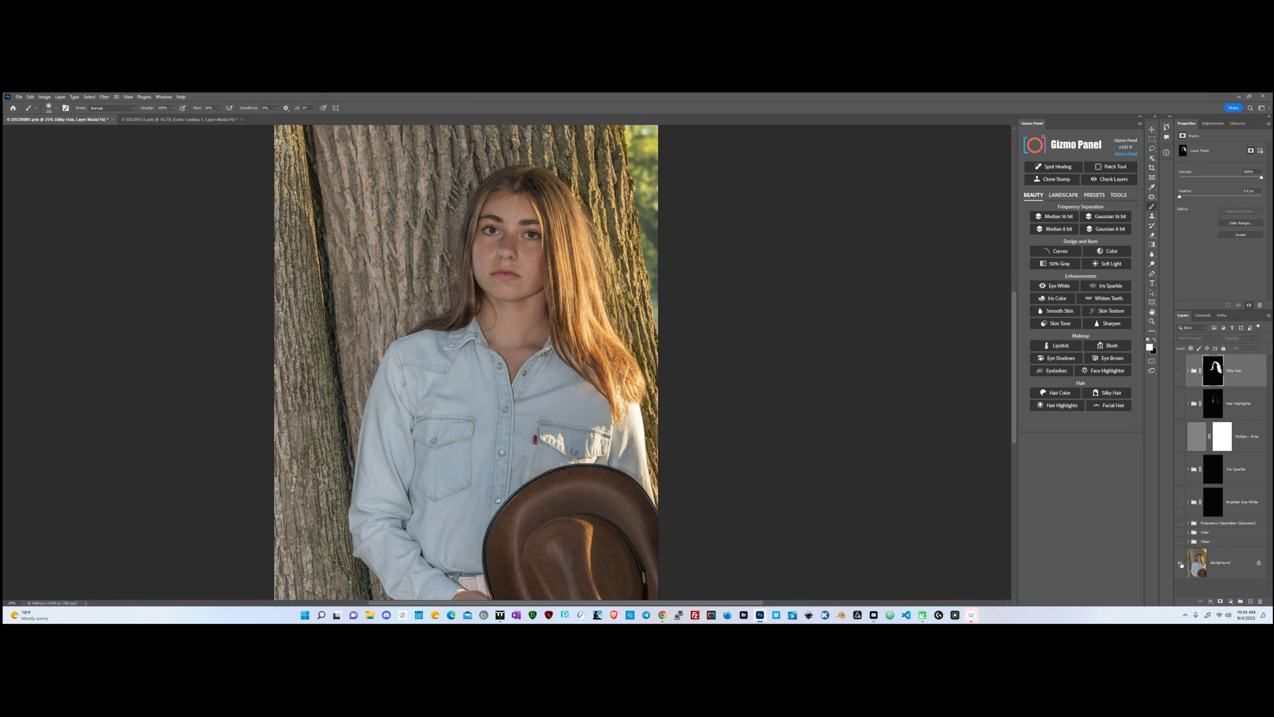
alt+click(1181, 564)
alt+click(1181, 564)
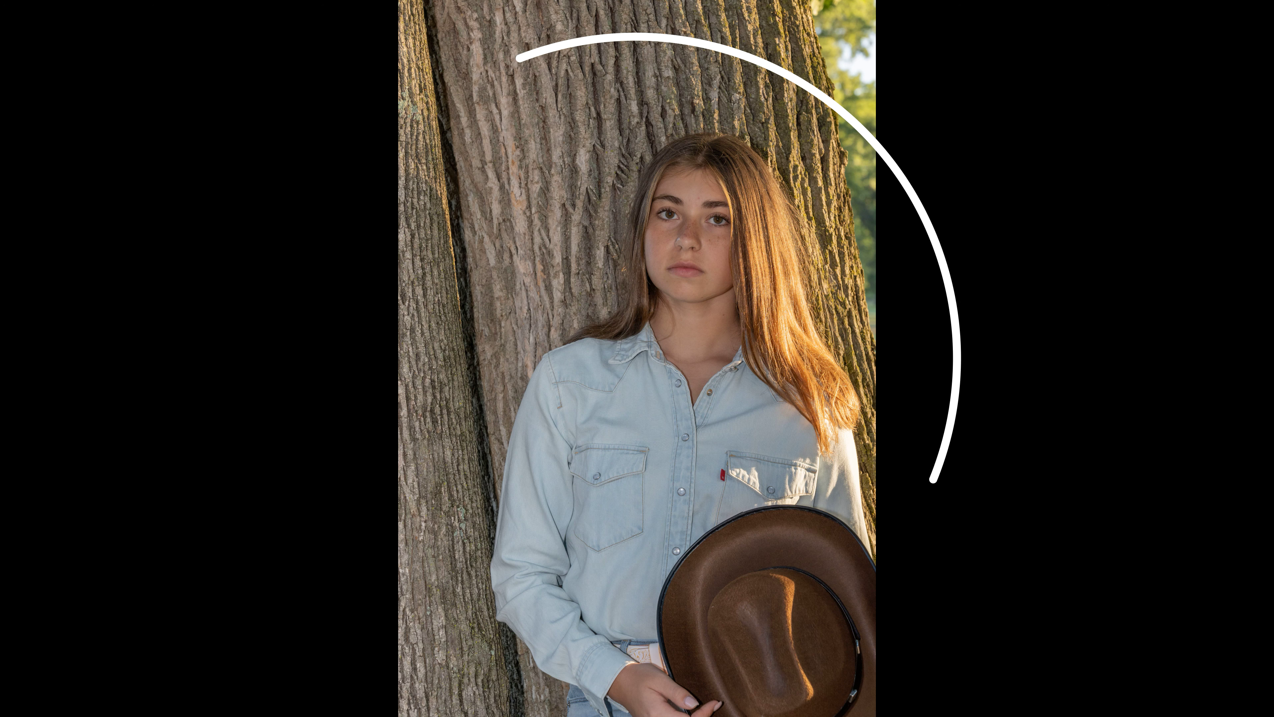